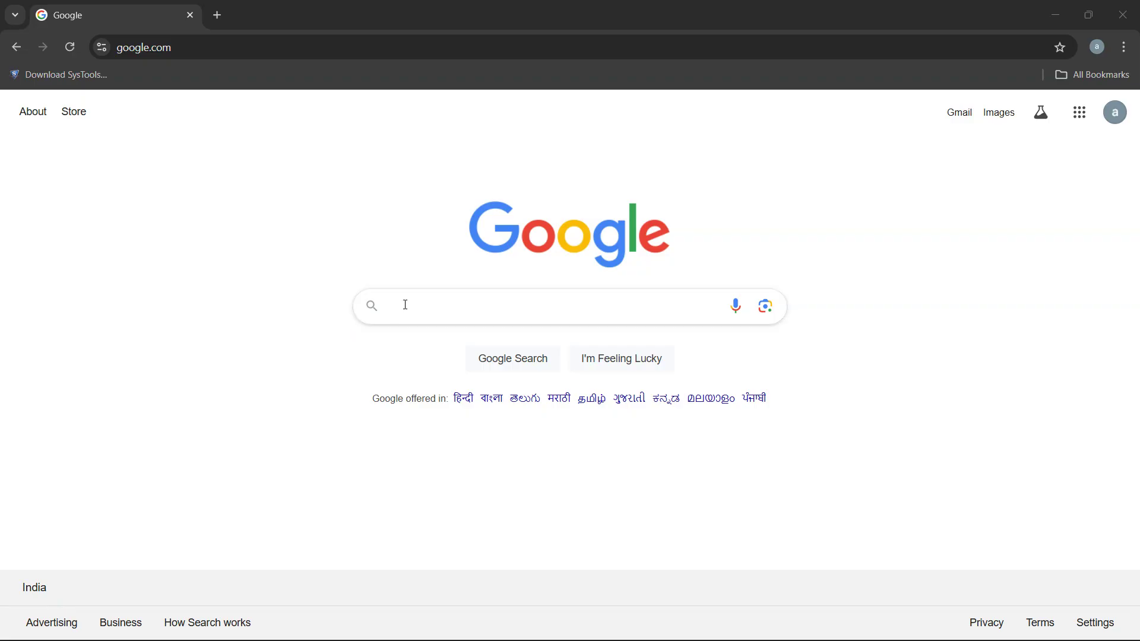
Search Google for "SysTools PDF Merge Tool".
left_click(404, 306)
type("SysT")
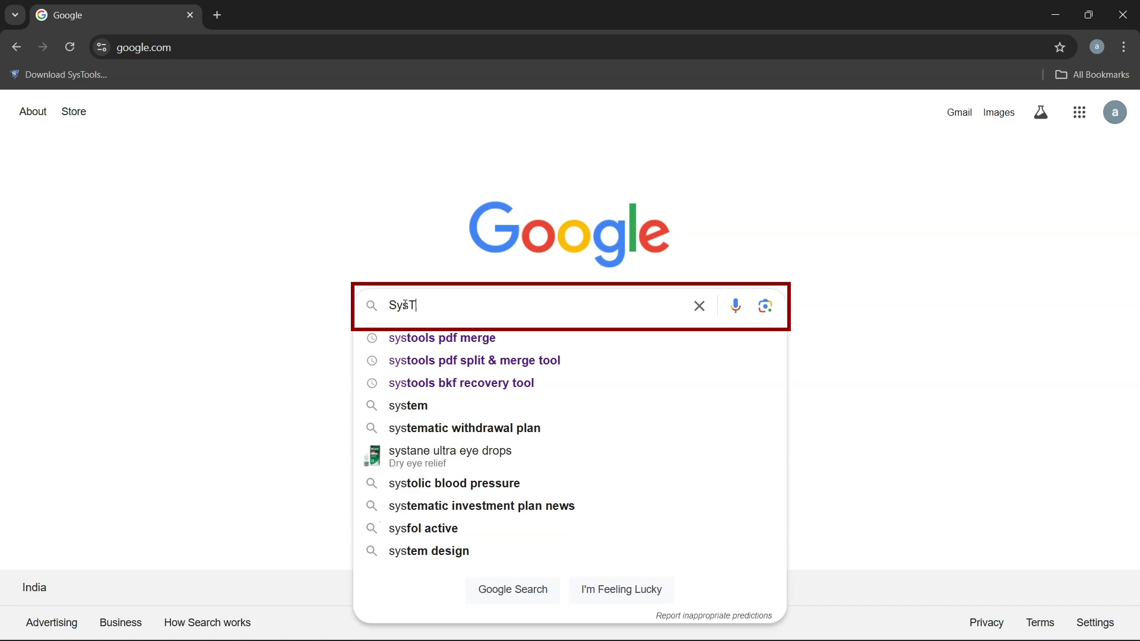
type("ools PDF ")
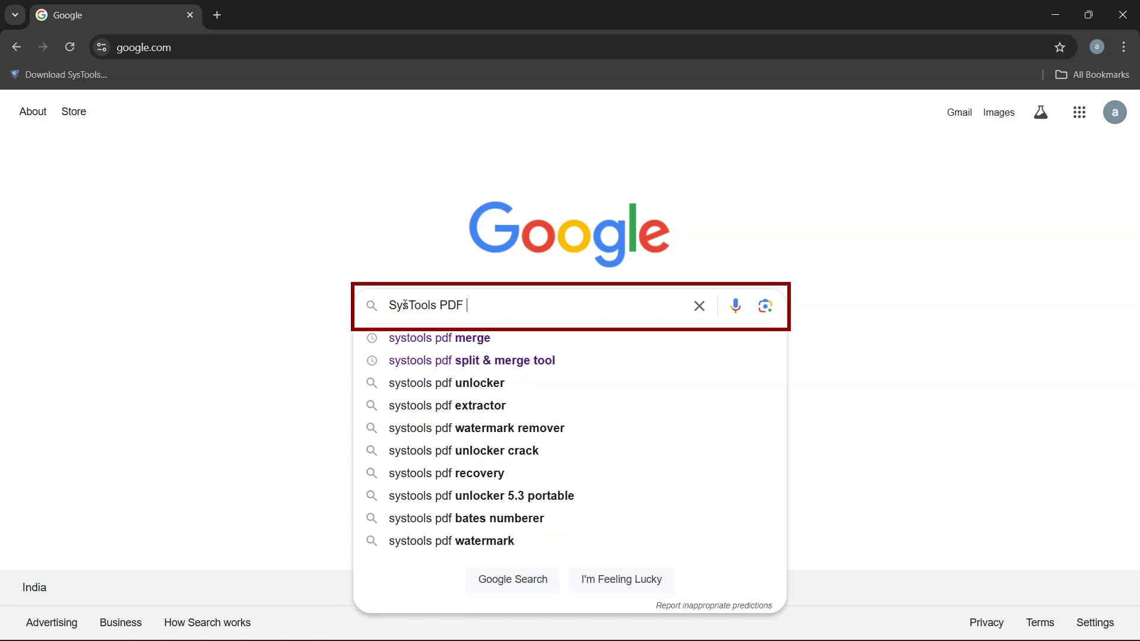
type("Merge Tool")
key("Return")
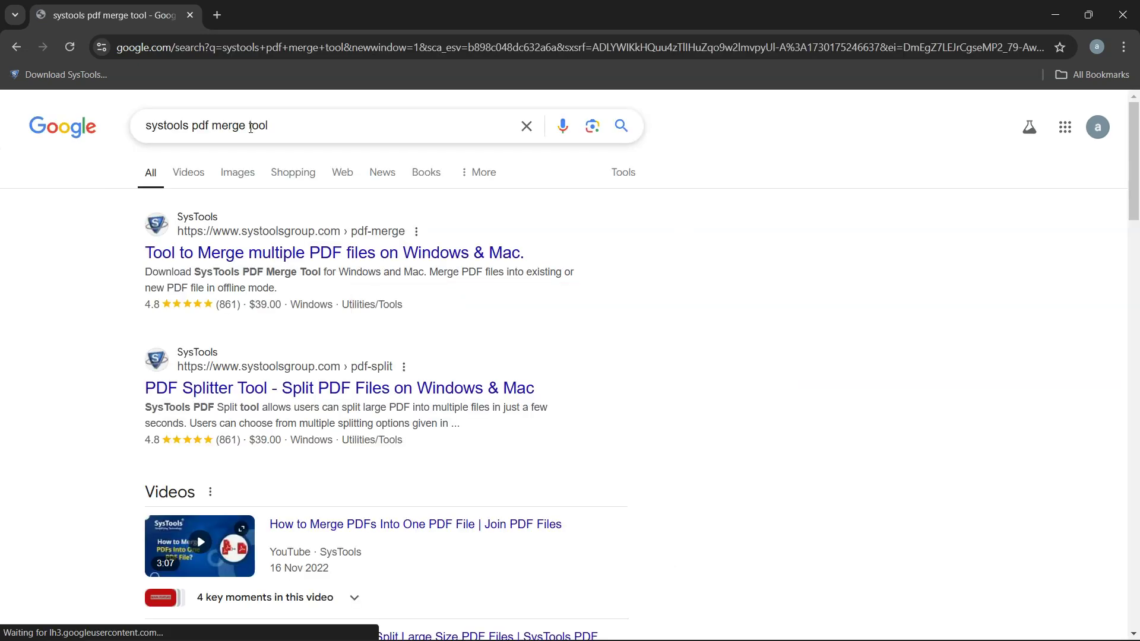
Open the SysTools PDF Merge Tool result and download its Windows version.
left_click(285, 259)
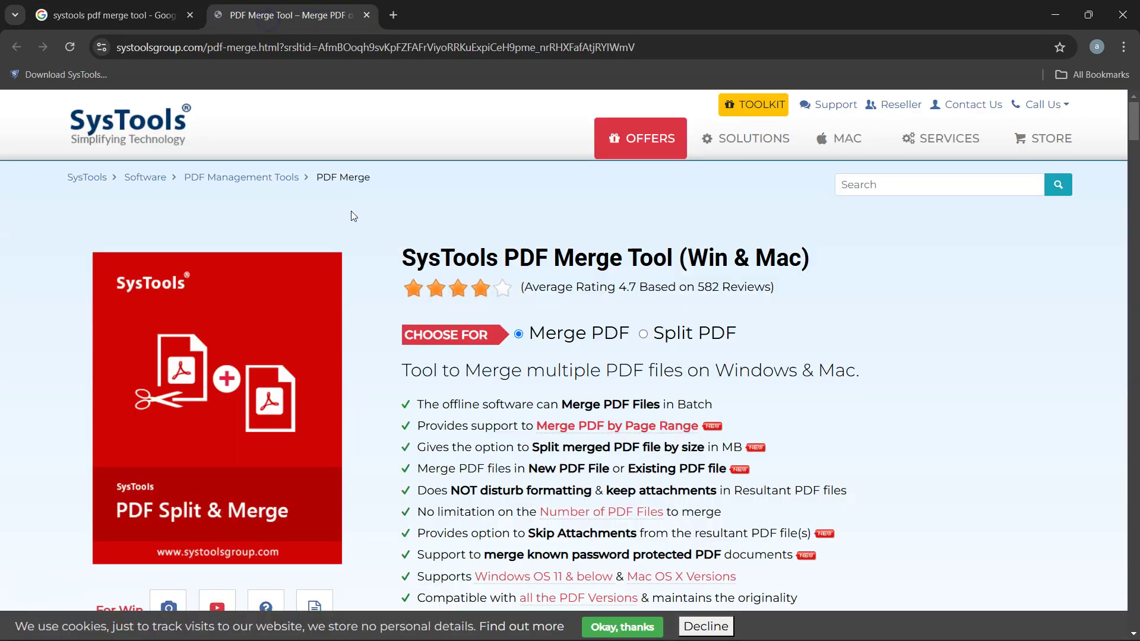
scroll(469, 349, "down", 3)
left_click(505, 498)
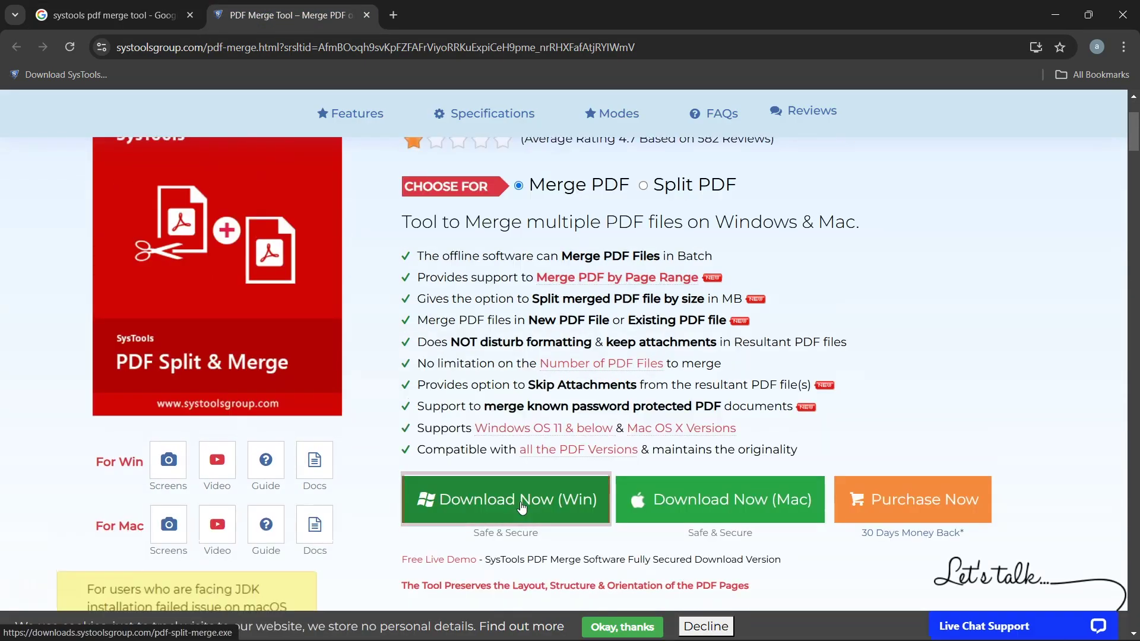